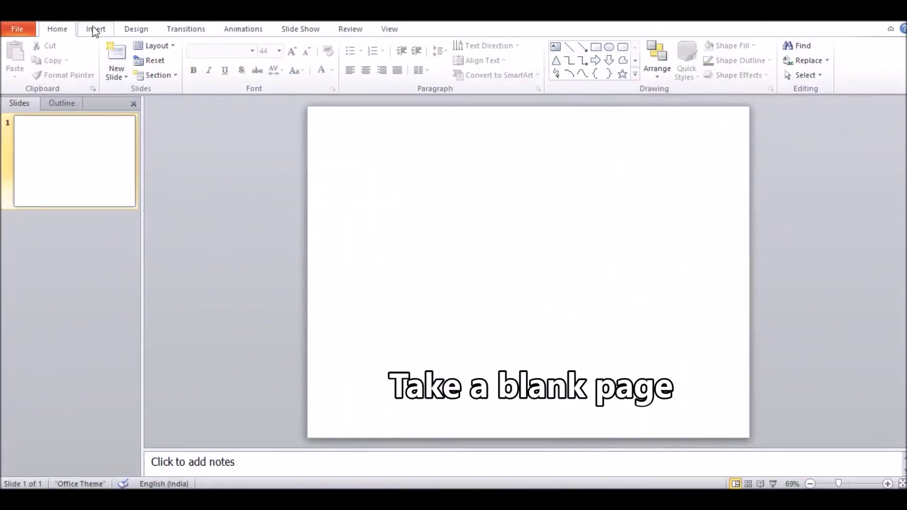
Insert the cartoon forest picture from the animation folder onto the blank slide.
{"action": "left_click", "coordinate": [94, 29]}
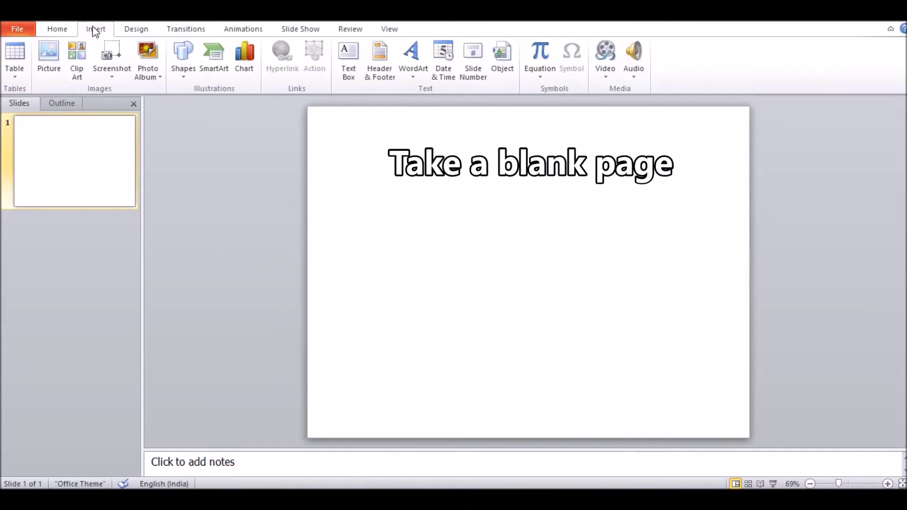
{"action": "left_click", "coordinate": [49, 55]}
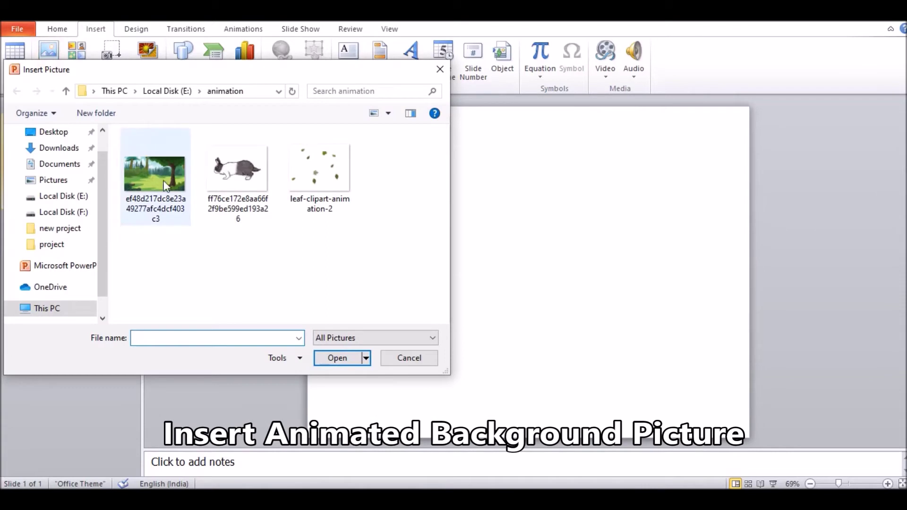
{"action": "left_click", "coordinate": [170, 186]}
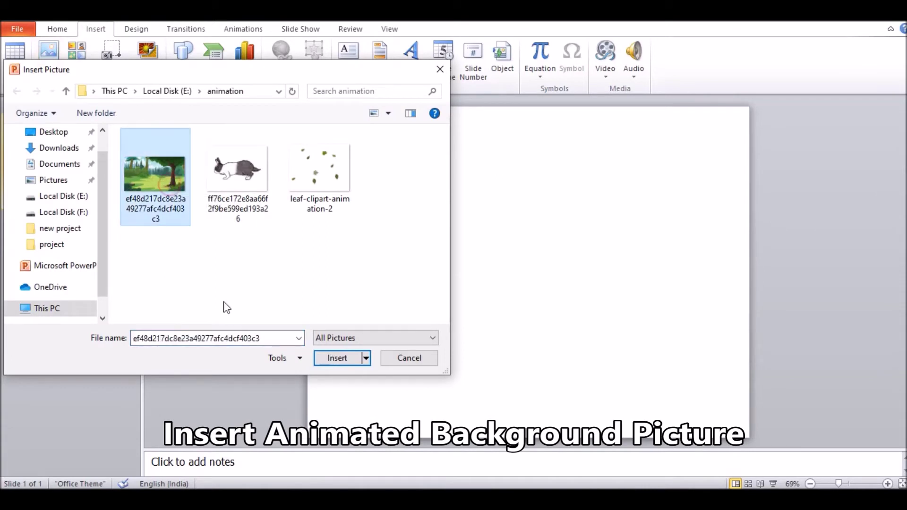
{"action": "left_click", "coordinate": [335, 357]}
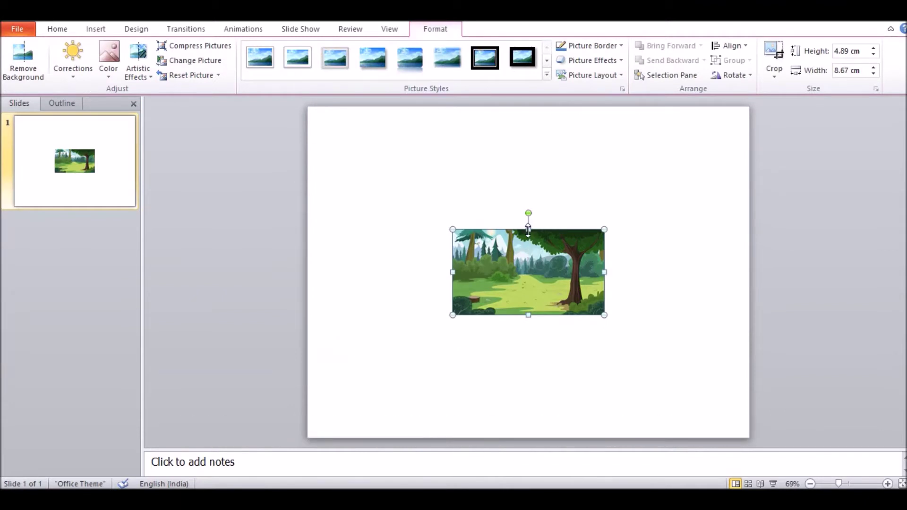
Stretch the forest picture to 19.05 × 26.8 cm so it covers the entire slide.
{"action": "left_click_drag", "start_coordinate": [528, 230], "coordinate": [523, 119]}
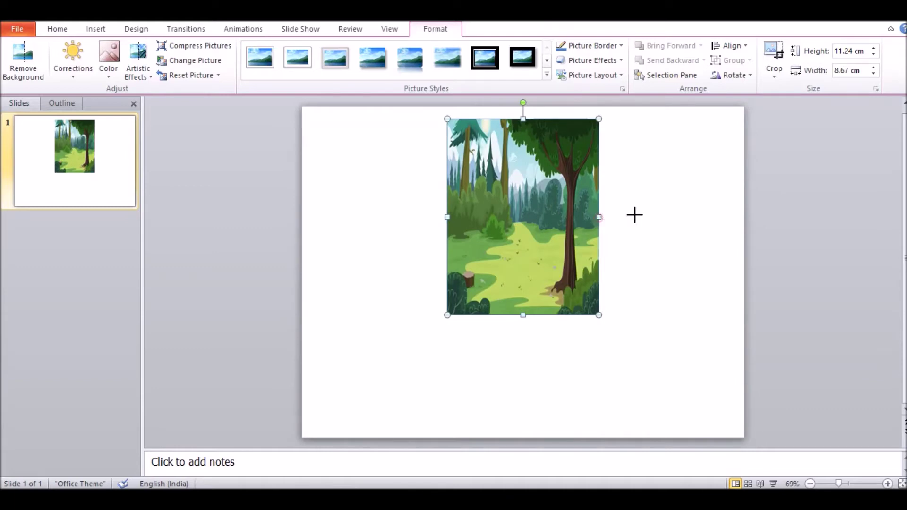
{"action": "left_click_drag", "start_coordinate": [634, 215], "coordinate": [750, 218]}
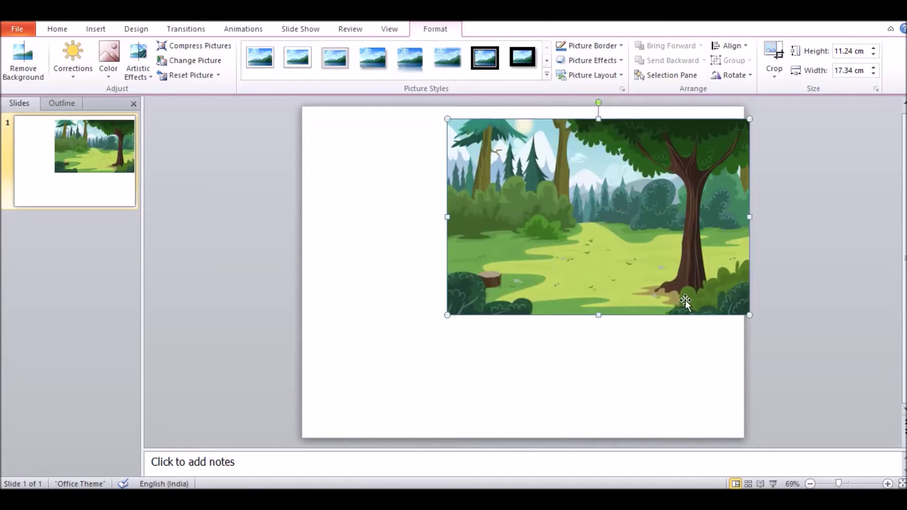
{"action": "left_click_drag", "start_coordinate": [598, 315], "coordinate": [609, 438]}
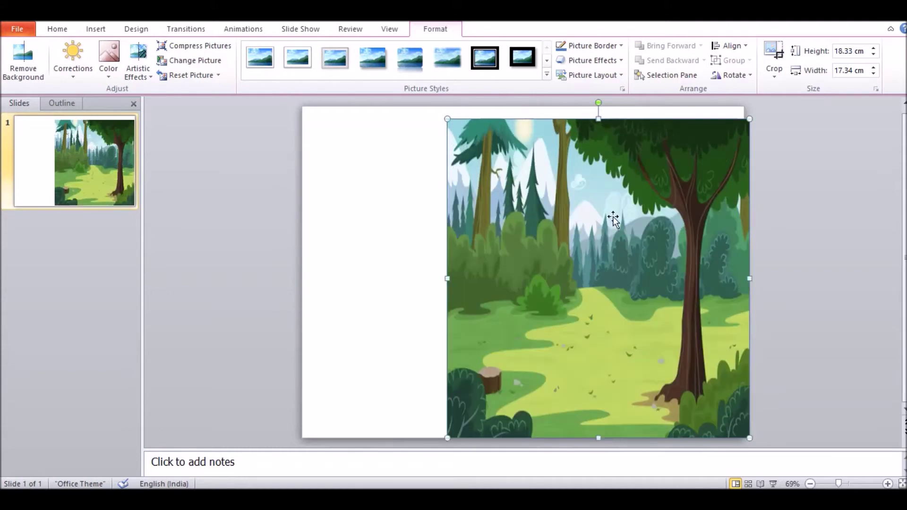
{"action": "left_click_drag", "start_coordinate": [598, 120], "coordinate": [598, 107]}
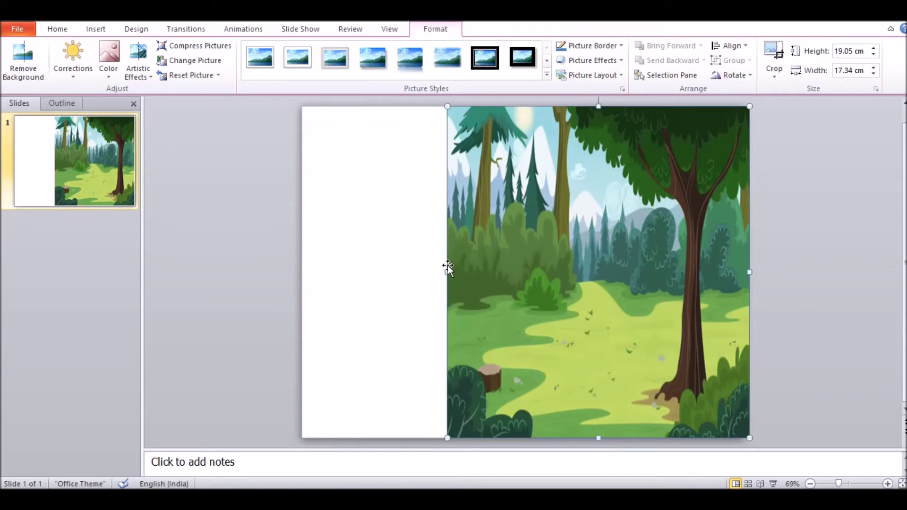
{"action": "left_click_drag", "start_coordinate": [447, 271], "coordinate": [302, 279]}
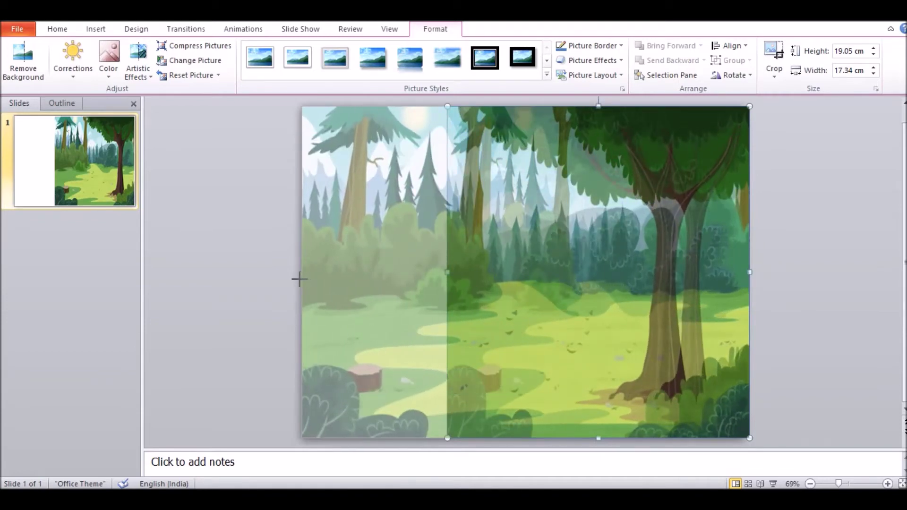
{"action": "left_click_drag", "start_coordinate": [300, 279], "coordinate": [300, 278]}
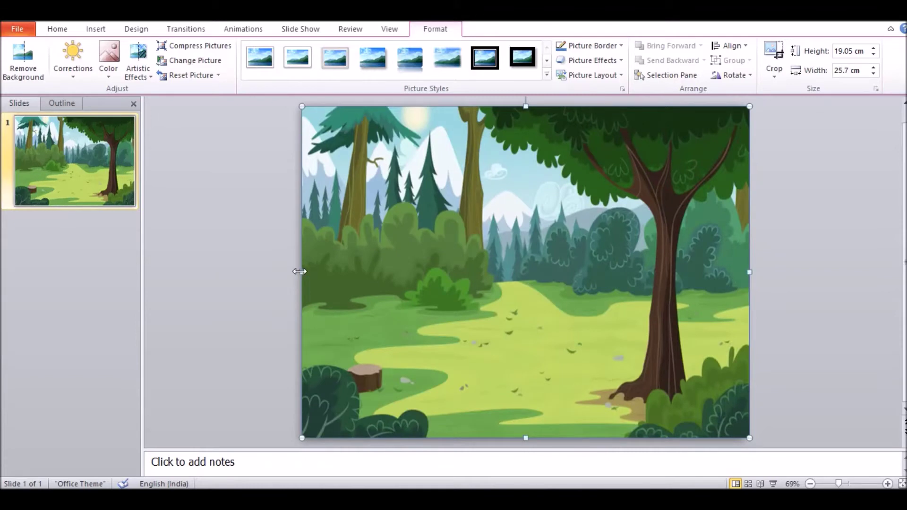
{"action": "left_click_drag", "start_coordinate": [300, 272], "coordinate": [283, 272]}
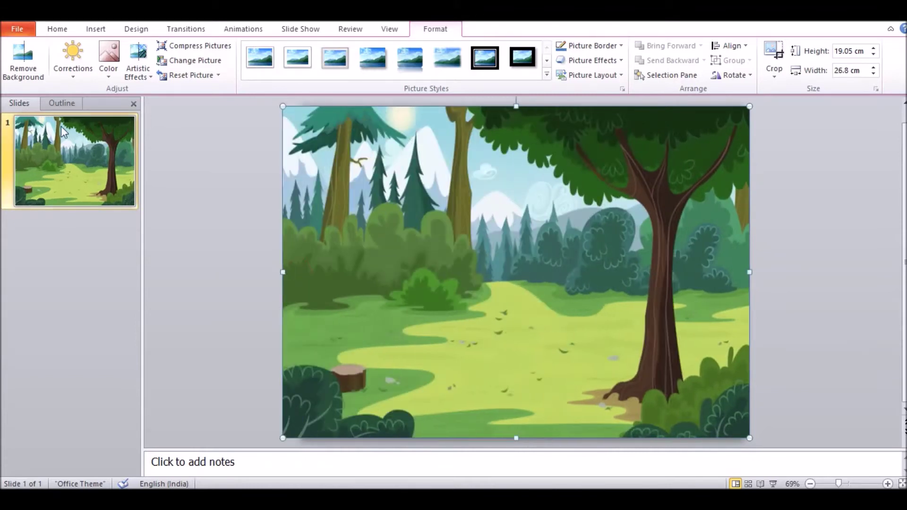
{"action": "left_click", "coordinate": [94, 29]}
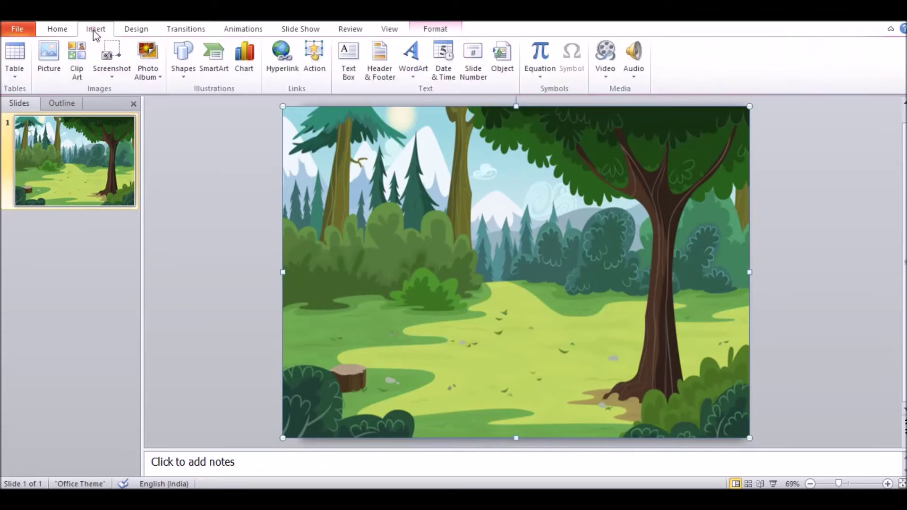
Insert the leaf-clipart-animation-2 GIF from the animation folder over the forest background.
{"action": "left_click", "coordinate": [58, 58]}
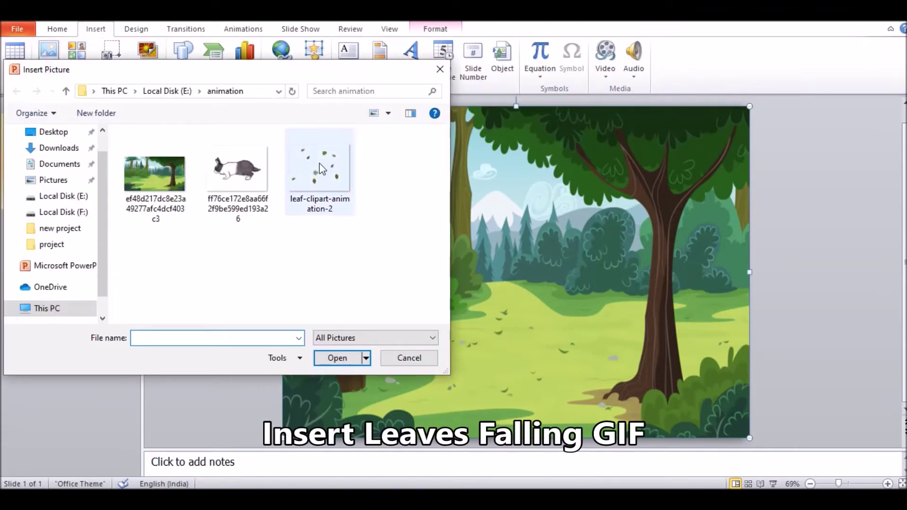
{"action": "left_click", "coordinate": [324, 168]}
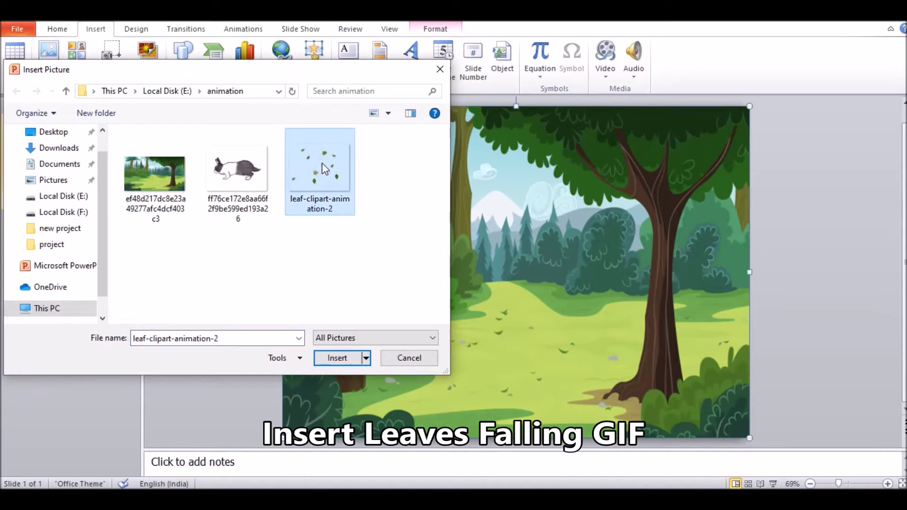
{"action": "left_click", "coordinate": [336, 359]}
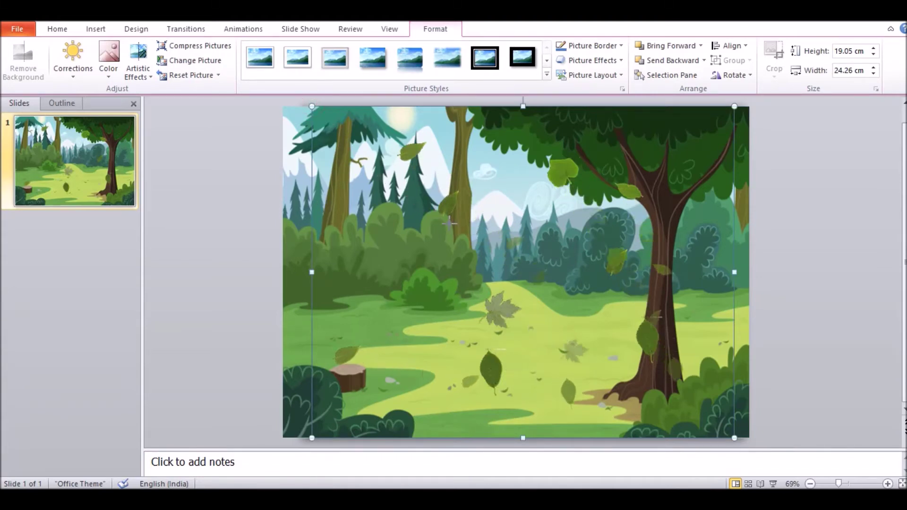
Resize the leaves GIF to 11.8 × 7.1 cm and move it up into the tree canopy.
{"action": "left_click_drag", "start_coordinate": [449, 222], "coordinate": [450, 214]}
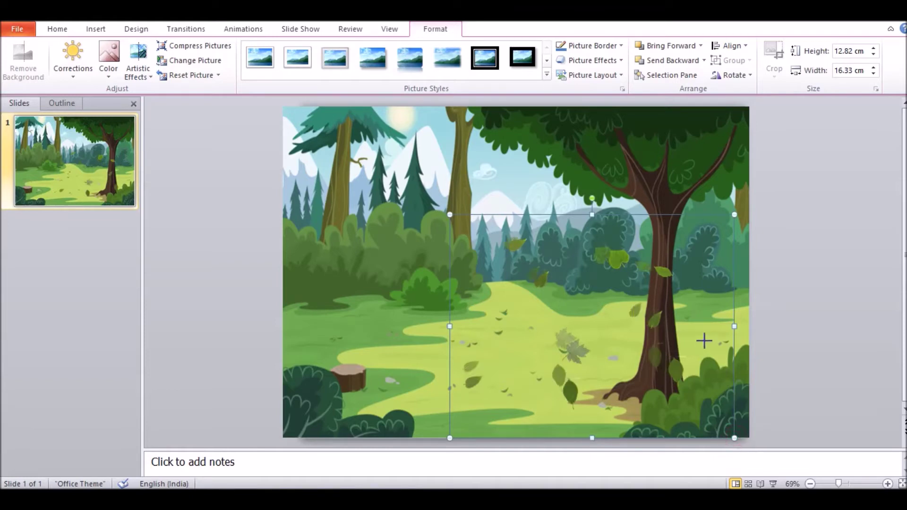
{"action": "left_click_drag", "start_coordinate": [660, 302], "coordinate": [661, 300]}
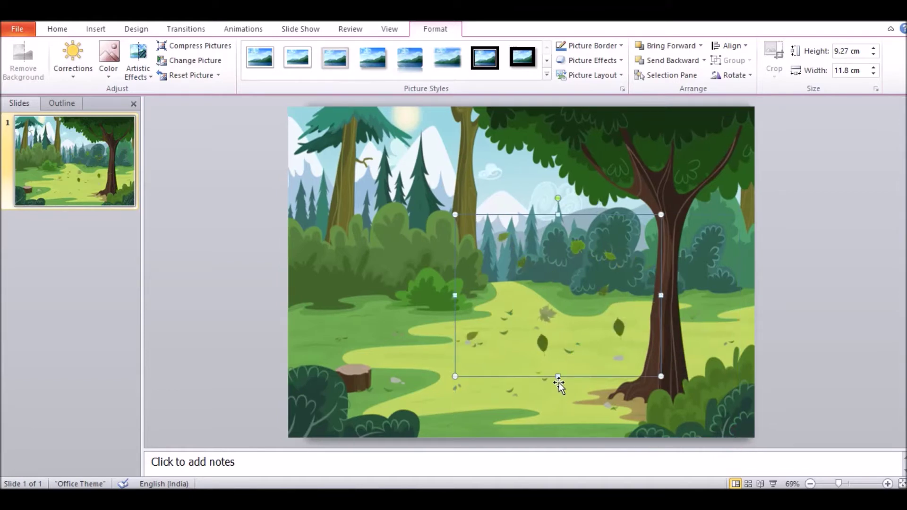
{"action": "left_click_drag", "start_coordinate": [557, 377], "coordinate": [558, 338]}
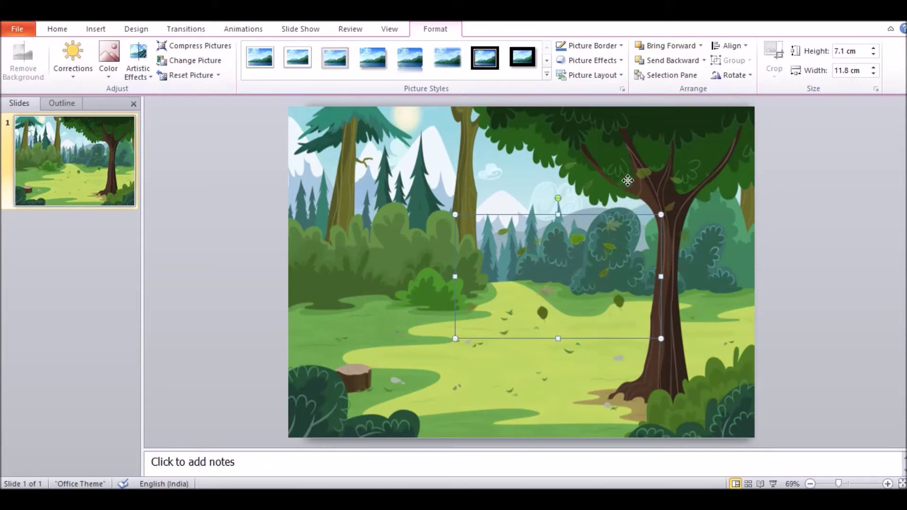
{"action": "left_click_drag", "start_coordinate": [626, 186], "coordinate": [628, 179]}
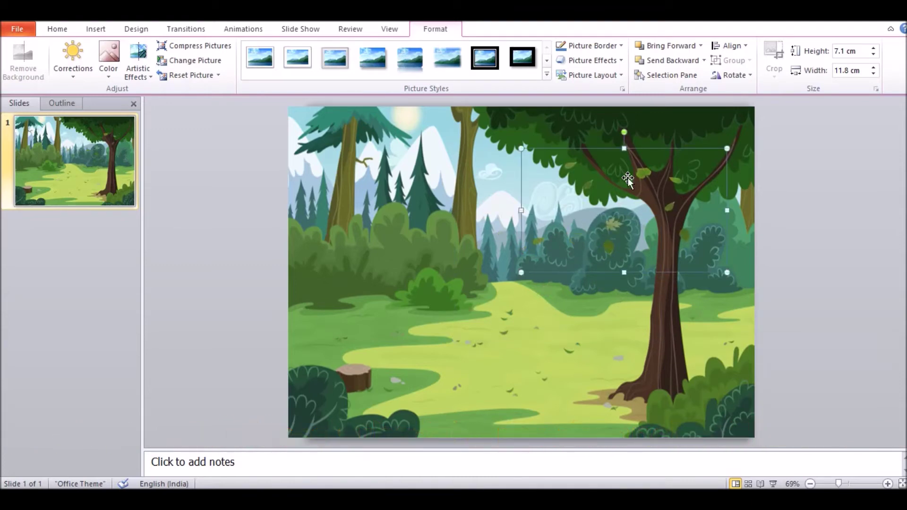
Apply a Lines motion path animation from Add Animation to the leaves GIF.
{"action": "left_click", "coordinate": [241, 33]}
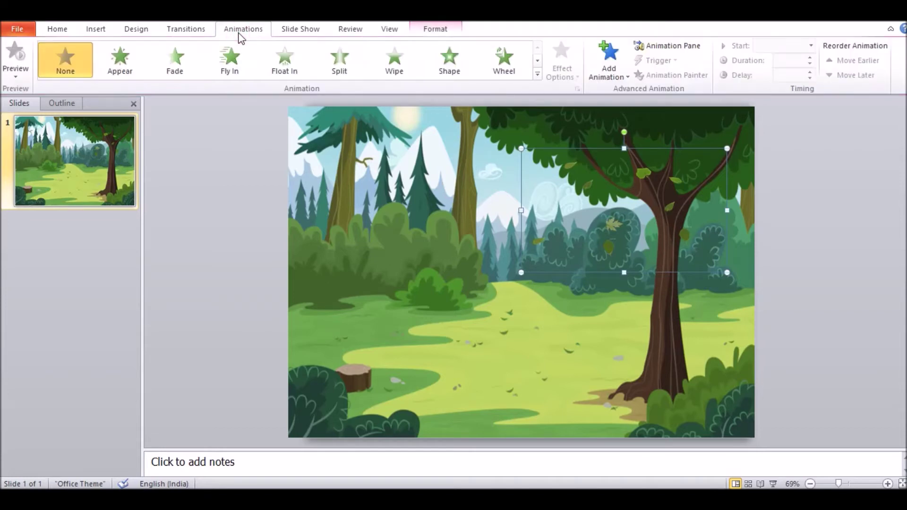
{"action": "left_click", "coordinate": [629, 80]}
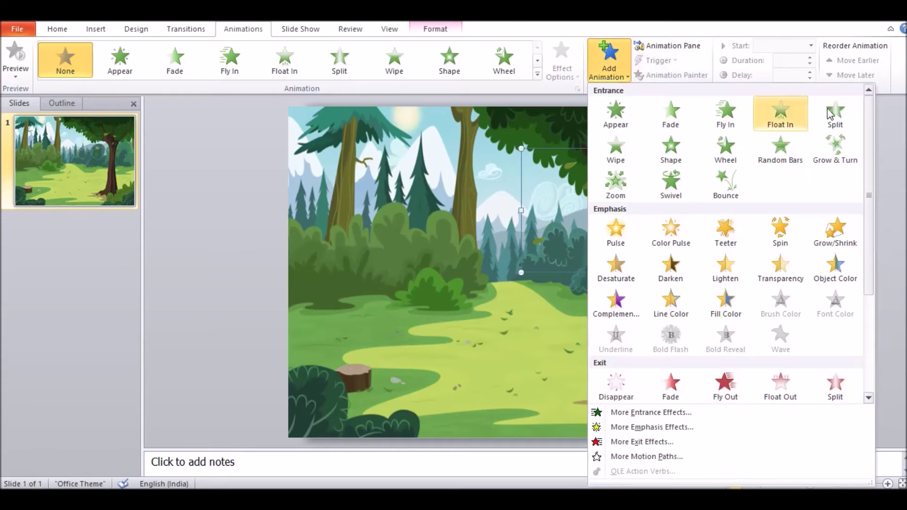
{"action": "scroll", "coordinate": [872, 120], "scroll_direction": "down", "scroll_amount": 3}
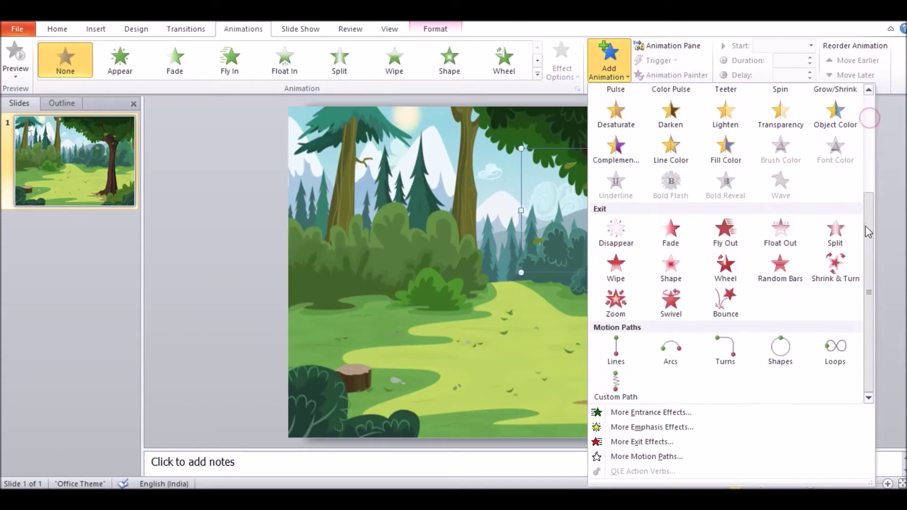
{"action": "left_click", "coordinate": [614, 350]}
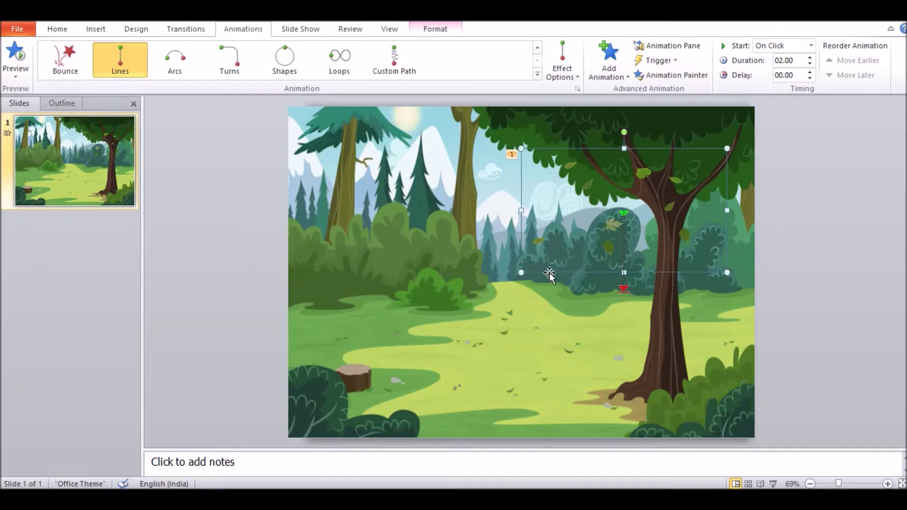
Extend the leaves' motion path end to the slide's bottom edge and preview it.
{"action": "left_click", "coordinate": [624, 289]}
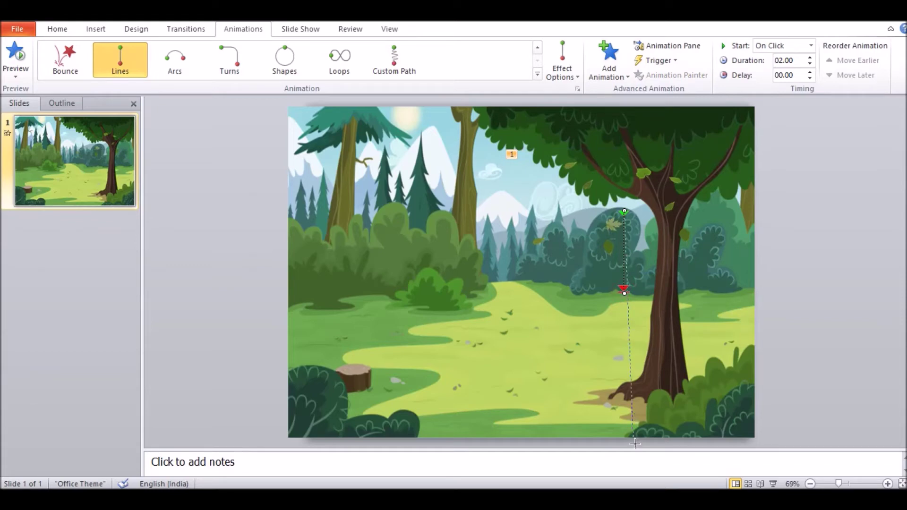
{"action": "left_click_drag", "start_coordinate": [636, 448], "coordinate": [635, 448]}
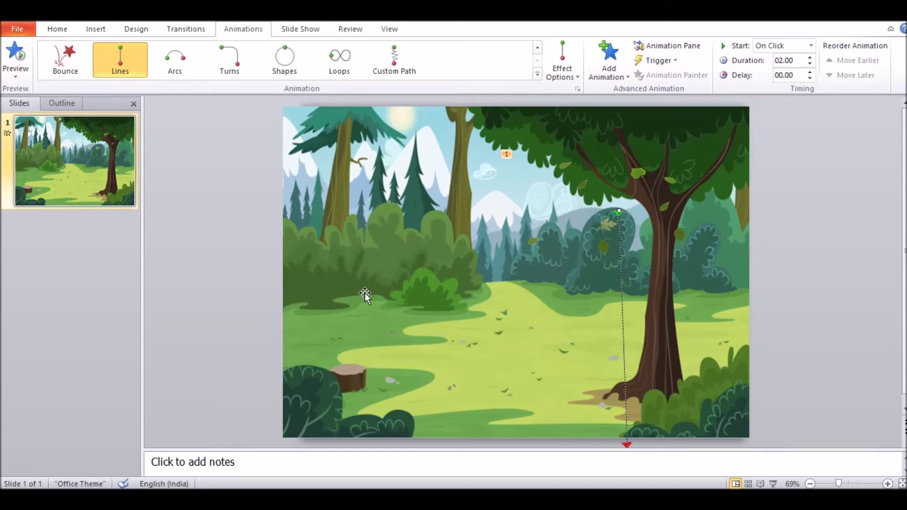
{"action": "left_click", "coordinate": [18, 60]}
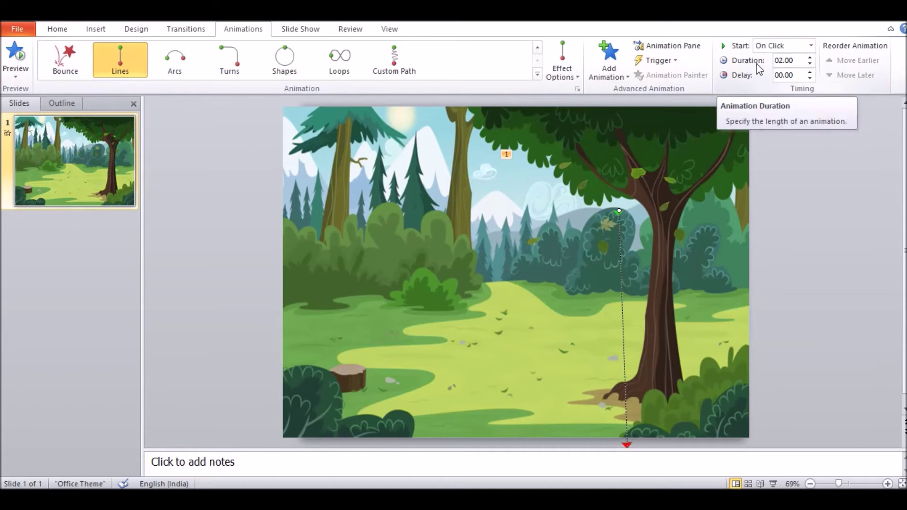
Raise the leaves animation duration to 05.00 seconds, then select the forest background.
{"action": "left_click", "coordinate": [810, 57]}
{"action": "left_click", "coordinate": [810, 58]}
{"action": "left_click", "coordinate": [810, 57]}
{"action": "left_click", "coordinate": [810, 57]}
{"action": "left_click", "coordinate": [809, 58]}
{"action": "left_click", "coordinate": [809, 58]}
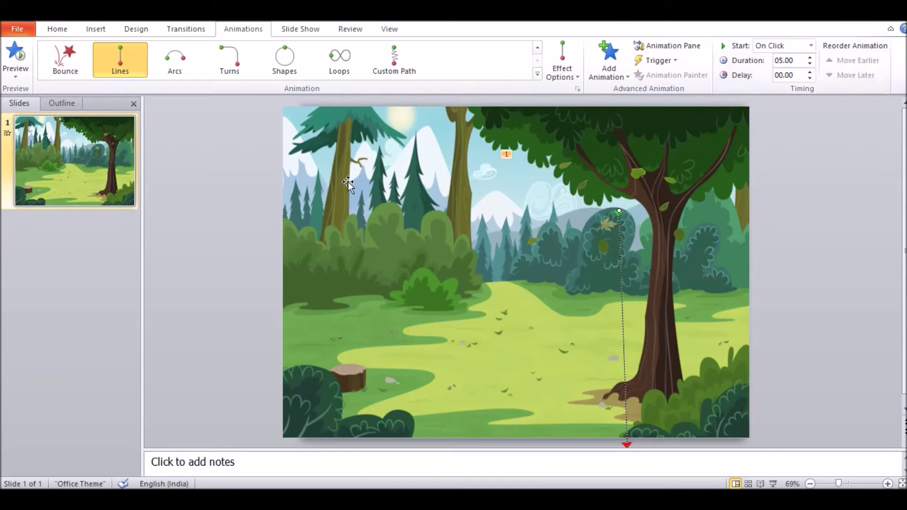
{"action": "left_click", "coordinate": [403, 239]}
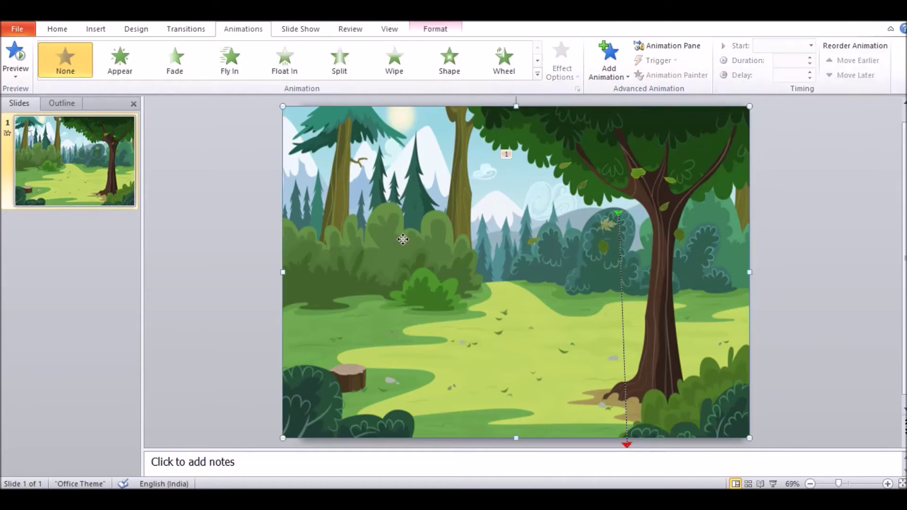
{"action": "left_click", "coordinate": [97, 29]}
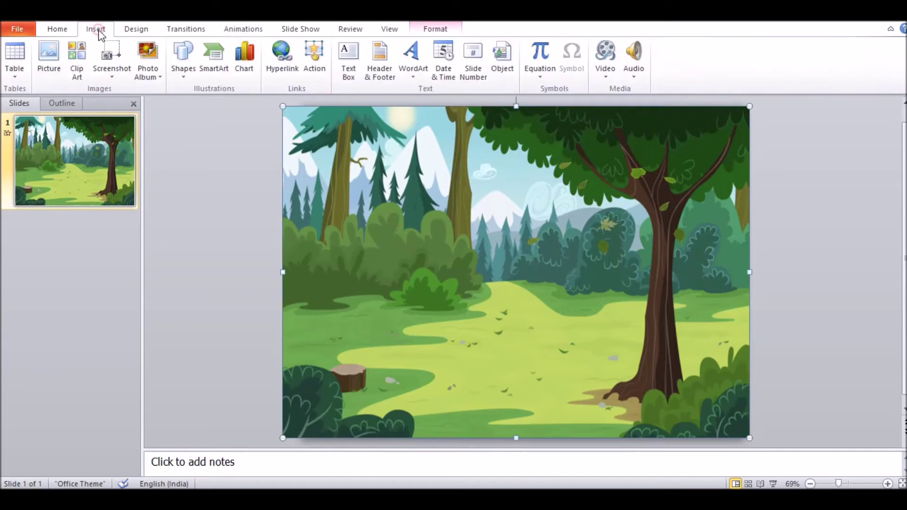
Insert the running-rabbit GIF from the animation folder onto the forest slide.
{"action": "left_click", "coordinate": [56, 54]}
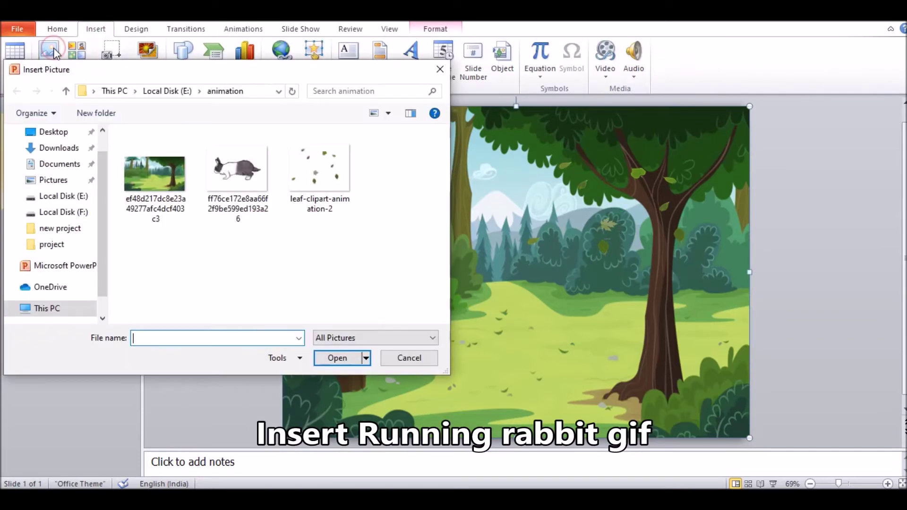
{"action": "left_click", "coordinate": [216, 174]}
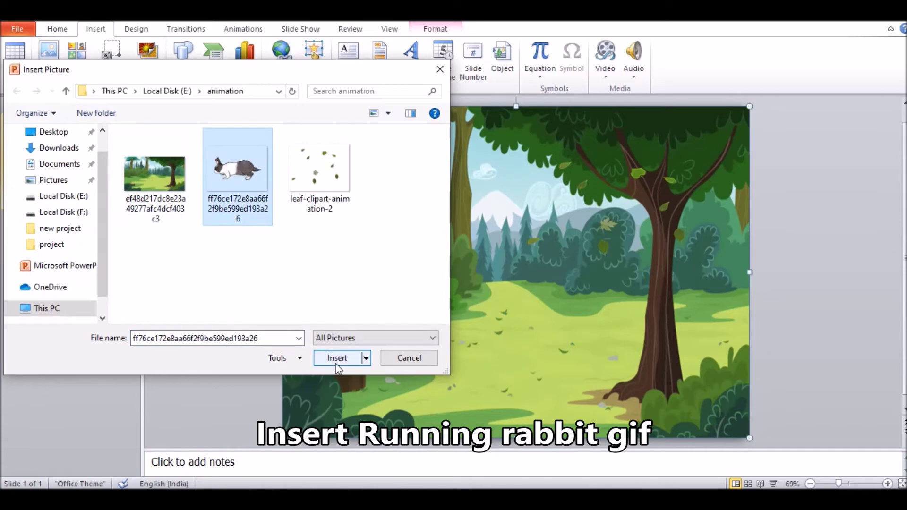
{"action": "left_click", "coordinate": [335, 359]}
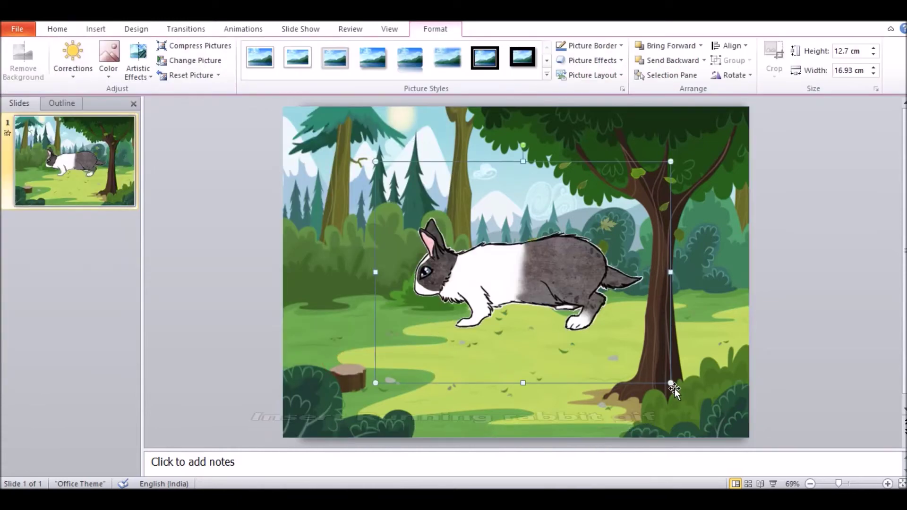
Resize the rabbit GIF to 5.2 × 8.67 cm and place it on the grass near the tree.
{"action": "left_click_drag", "start_coordinate": [671, 383], "coordinate": [516, 289]}
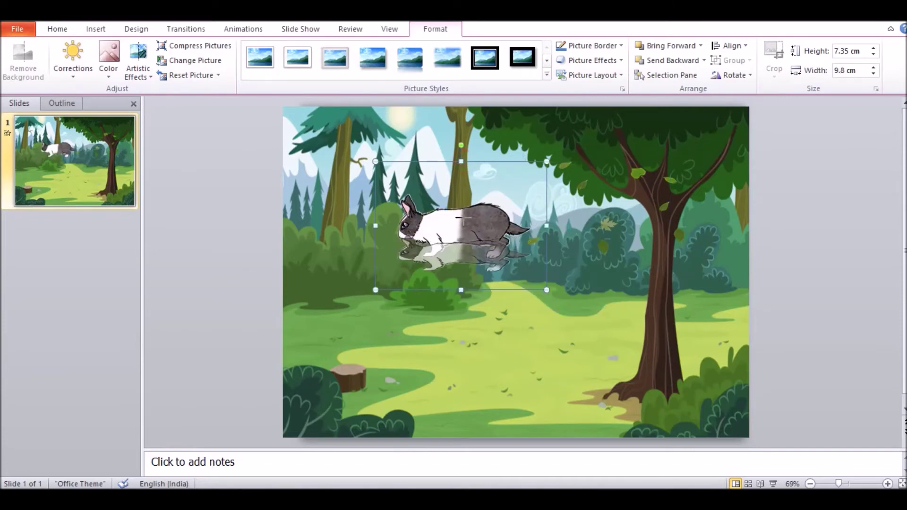
{"action": "left_click_drag", "start_coordinate": [463, 161], "coordinate": [464, 216]}
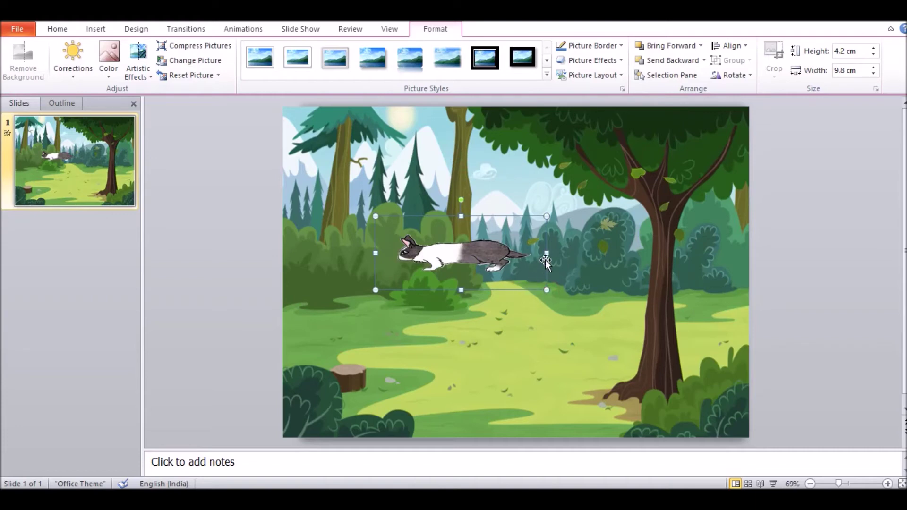
{"action": "left_click_drag", "start_coordinate": [546, 253], "coordinate": [527, 254]}
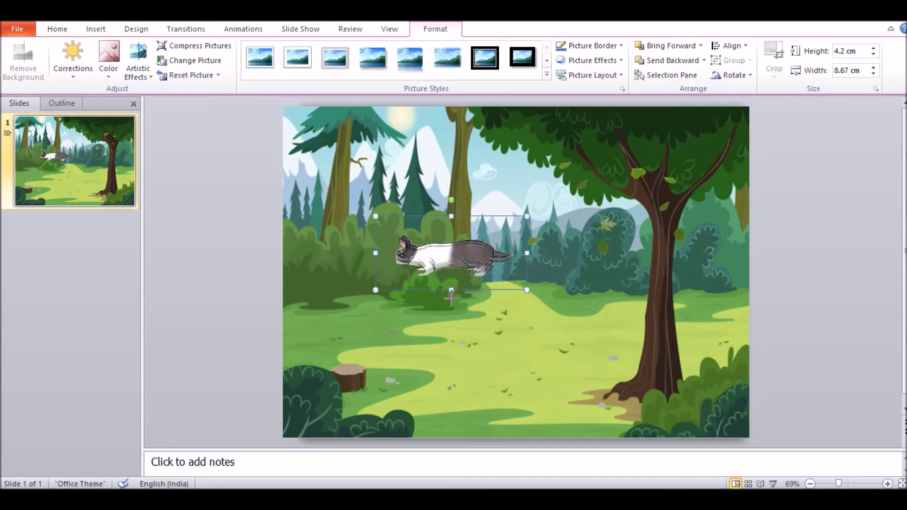
{"action": "left_click_drag", "start_coordinate": [451, 290], "coordinate": [451, 307]}
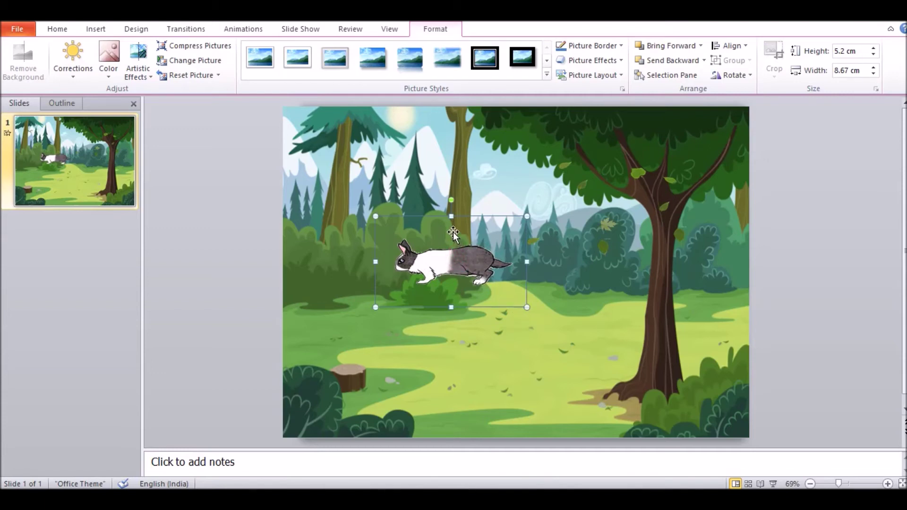
{"action": "left_click_drag", "start_coordinate": [453, 231], "coordinate": [581, 313]}
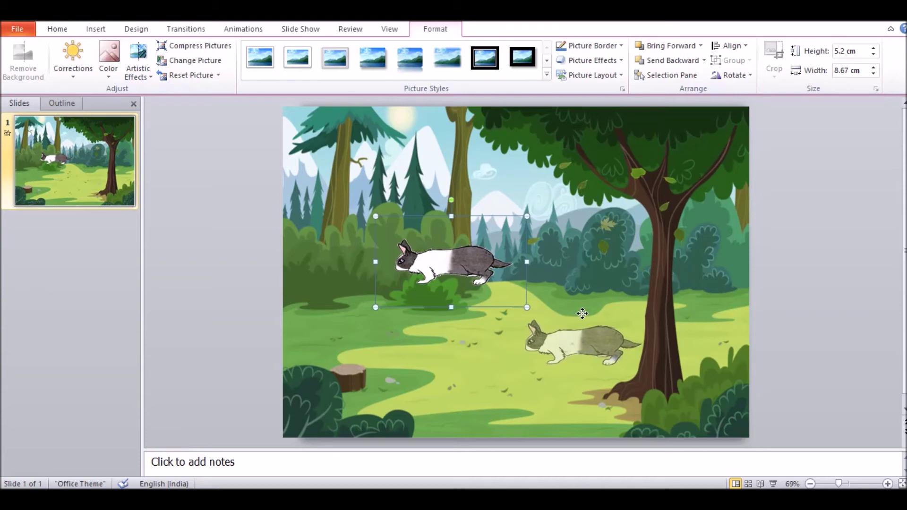
{"action": "left_click_drag", "start_coordinate": [585, 313], "coordinate": [585, 313]}
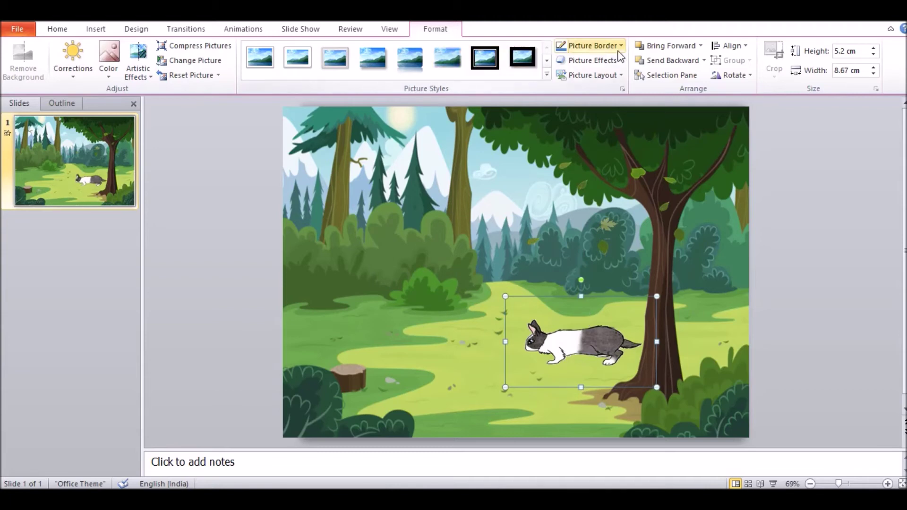
{"action": "left_click", "coordinate": [244, 29]}
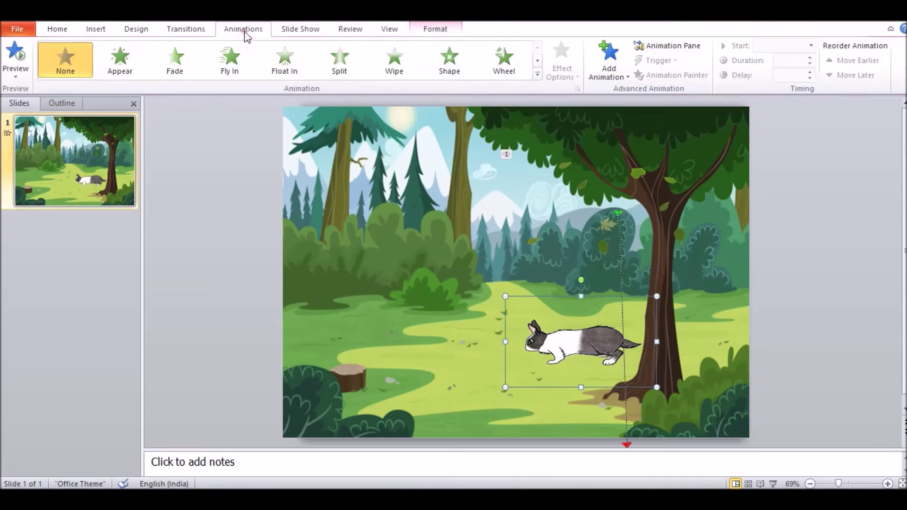
Apply a Lines motion path animation to the rabbit GIF.
{"action": "left_click", "coordinate": [628, 75]}
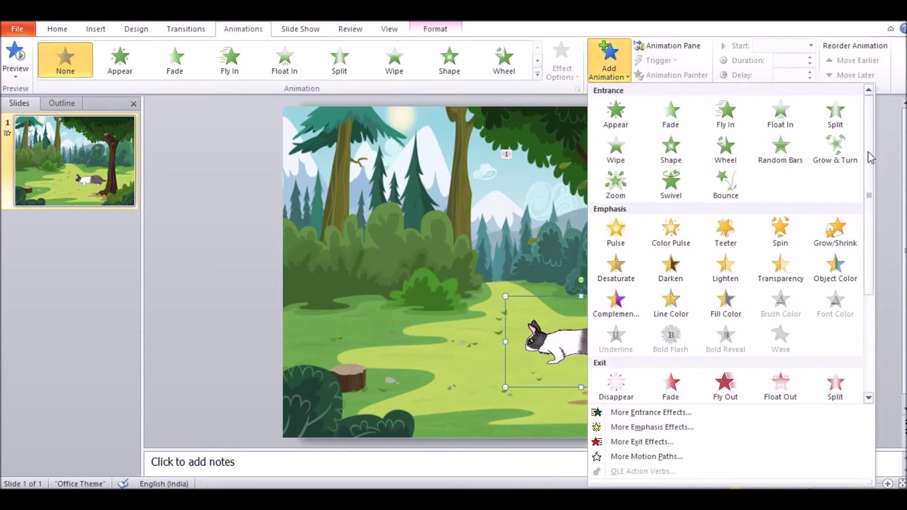
{"action": "left_click_drag", "start_coordinate": [868, 152], "coordinate": [871, 267]}
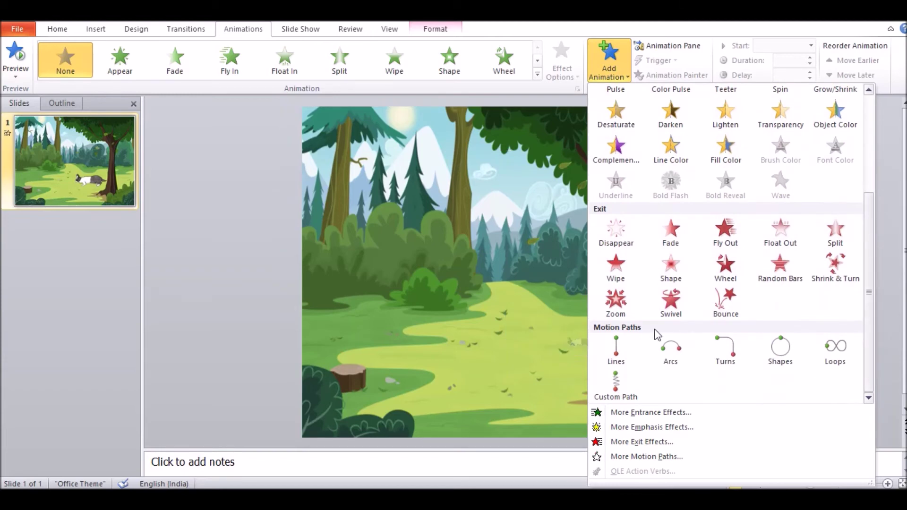
{"action": "left_click", "coordinate": [621, 348]}
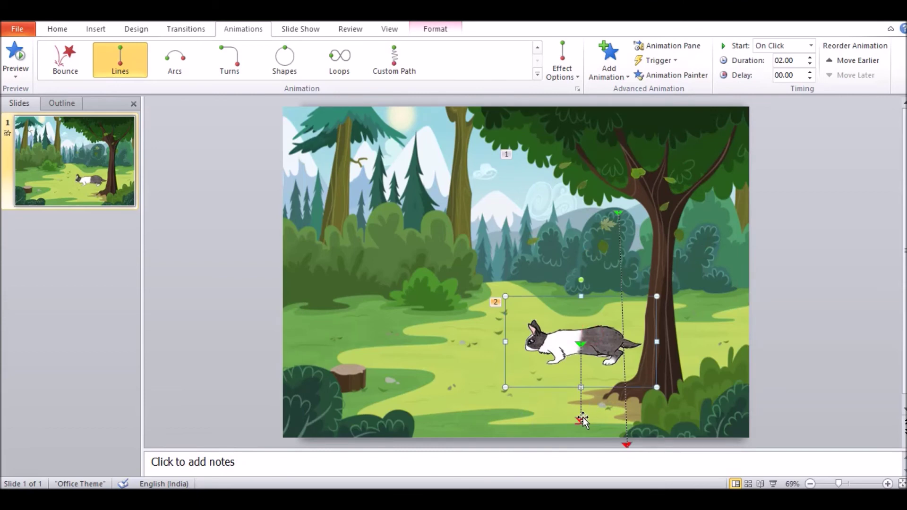
Drag the rabbit path's end to the slide's left edge and preview the animations.
{"action": "left_click", "coordinate": [581, 428]}
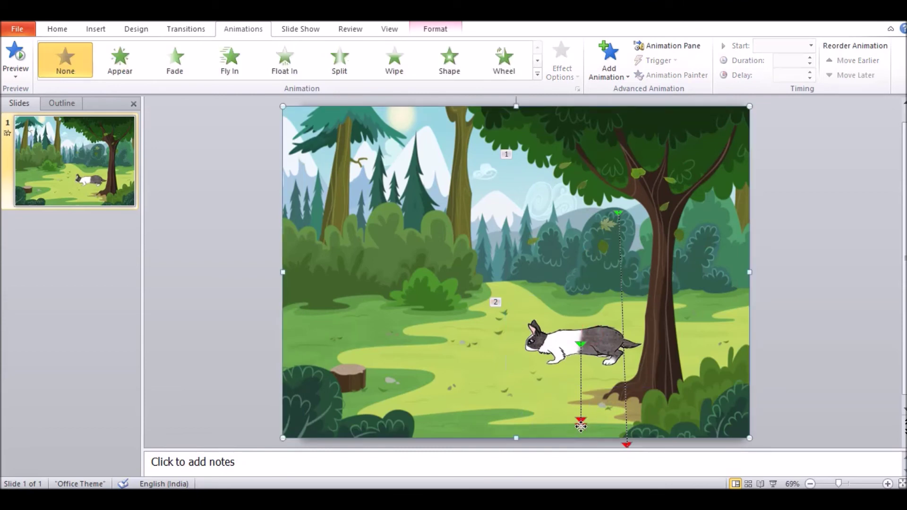
{"action": "left_click", "coordinate": [581, 422]}
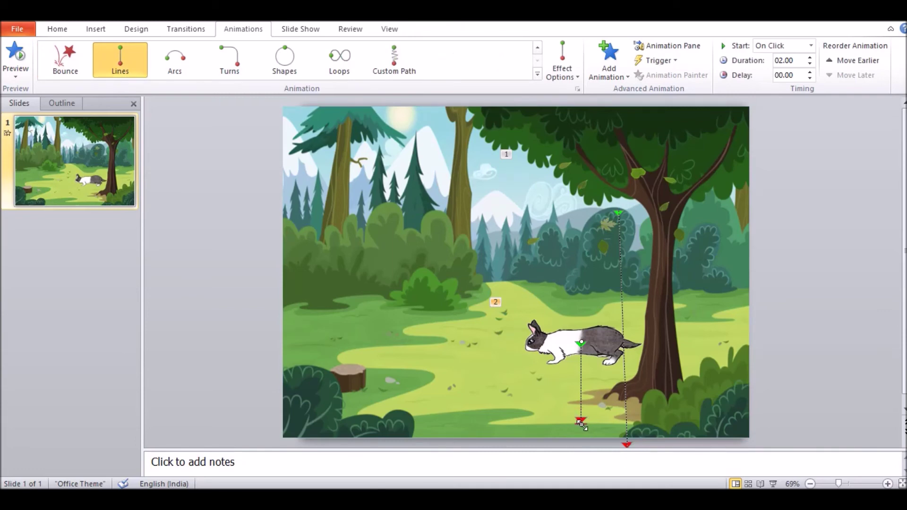
{"action": "left_click_drag", "start_coordinate": [538, 419], "coordinate": [406, 361]}
{"action": "left_click_drag", "start_coordinate": [266, 339], "coordinate": [267, 339]}
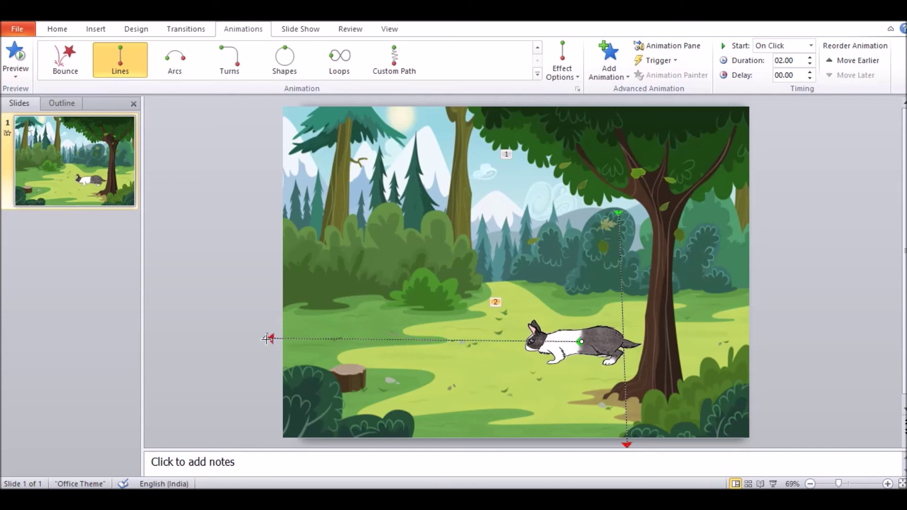
{"action": "left_click", "coordinate": [549, 334]}
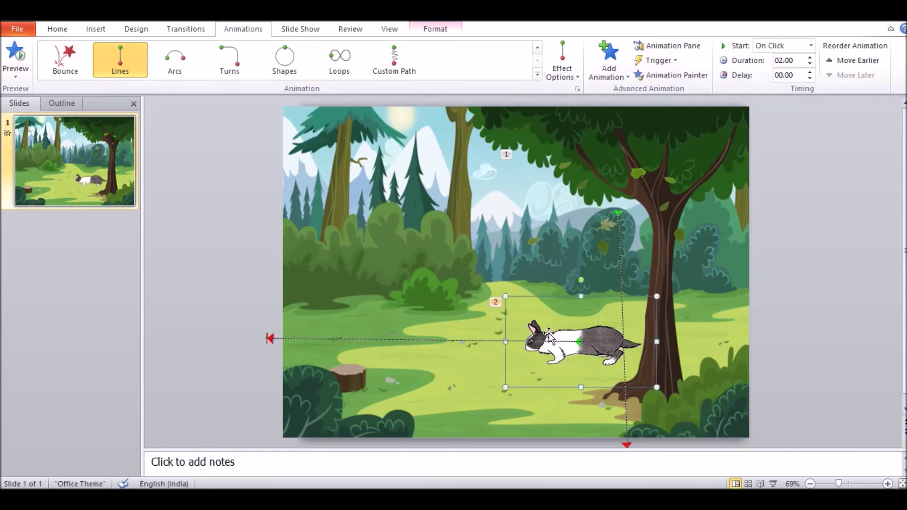
{"action": "left_click", "coordinate": [16, 57]}
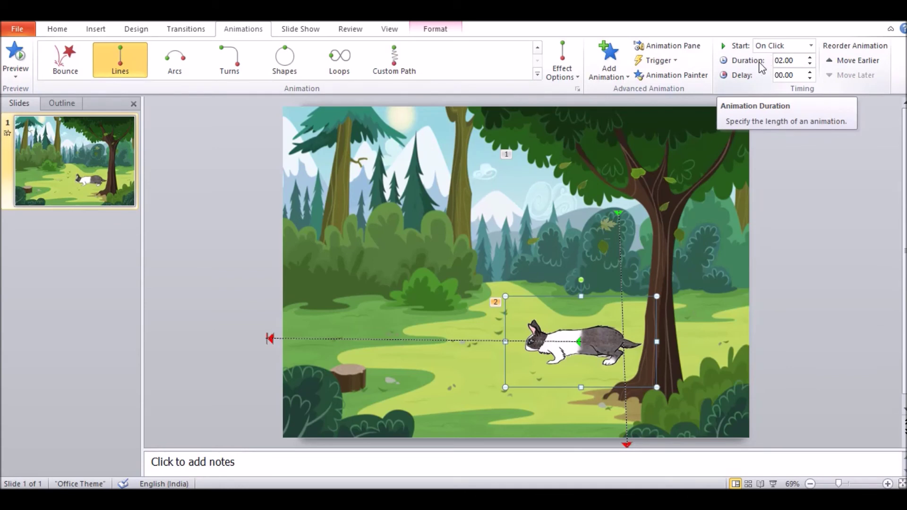
Set the rabbit's motion path duration to 06.00 seconds and its start to With Previous.
{"action": "left_click", "coordinate": [810, 58]}
{"action": "left_click", "coordinate": [810, 58]}
{"action": "left_click", "coordinate": [810, 58]}
{"action": "left_click", "coordinate": [810, 58]}
{"action": "left_click", "coordinate": [810, 59]}
{"action": "left_click", "coordinate": [809, 58]}
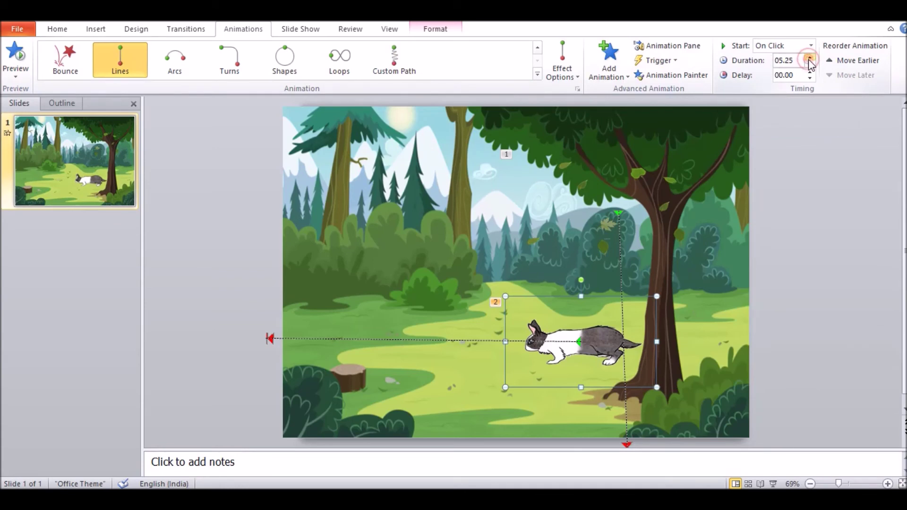
{"action": "left_click", "coordinate": [809, 58]}
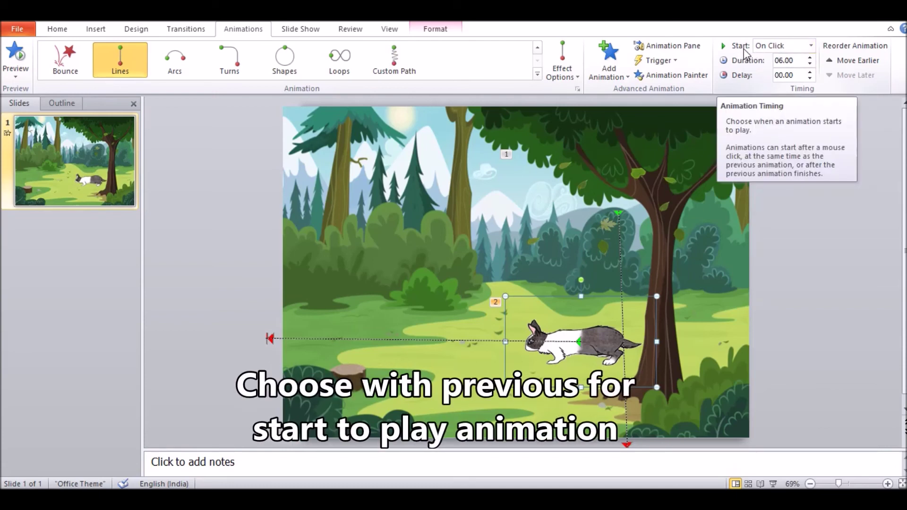
{"action": "left_click", "coordinate": [810, 45]}
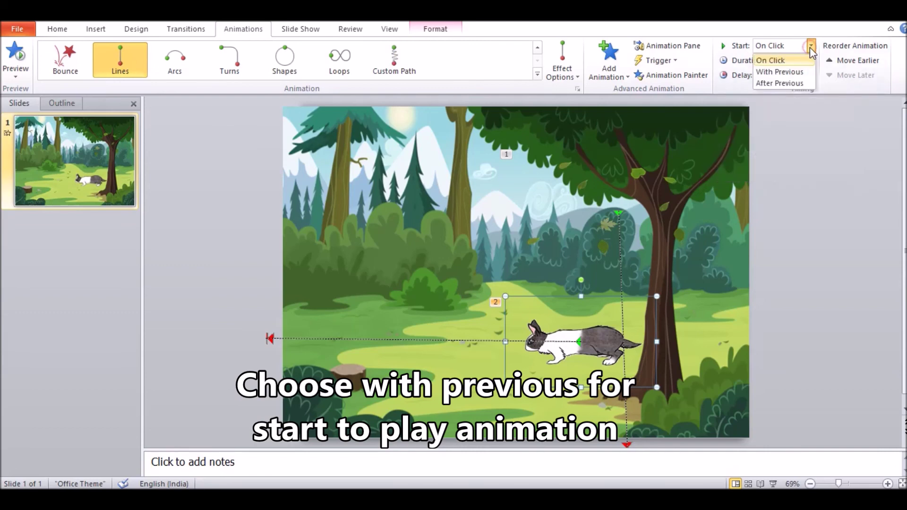
{"action": "left_click", "coordinate": [779, 71]}
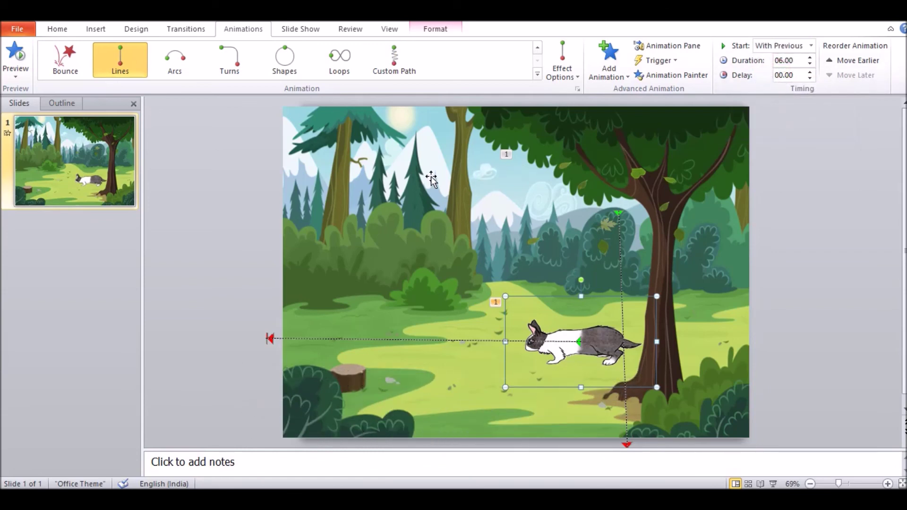
Preview the slide to see the rabbit's run and the falling leaves playing together.
{"action": "left_click", "coordinate": [15, 59]}
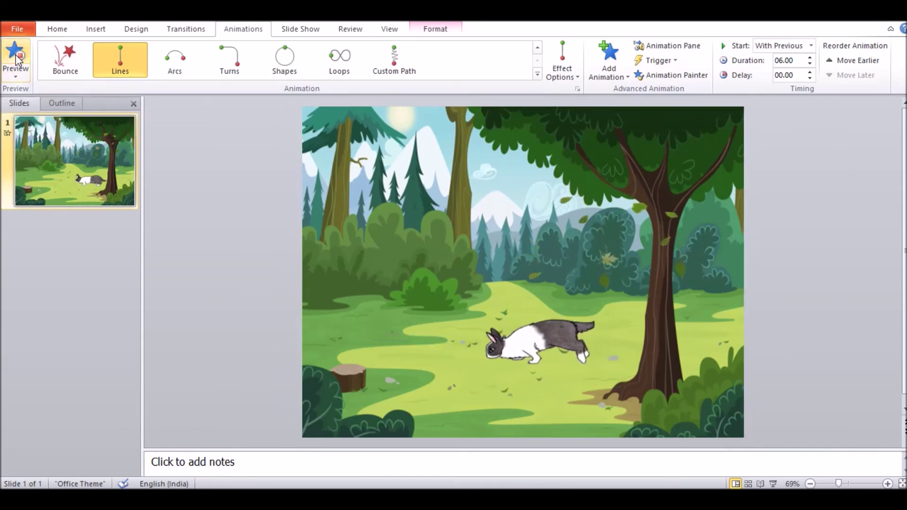